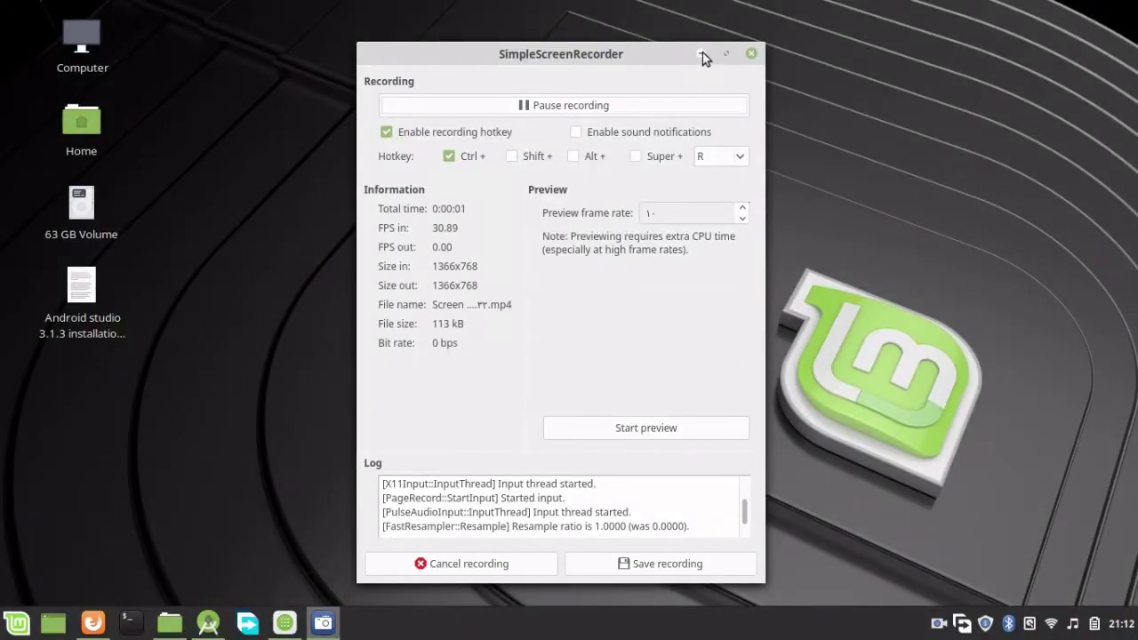
Minimize the running SimpleScreenRecorder window so the desktop shows while it keeps recording
left_click(702, 53)
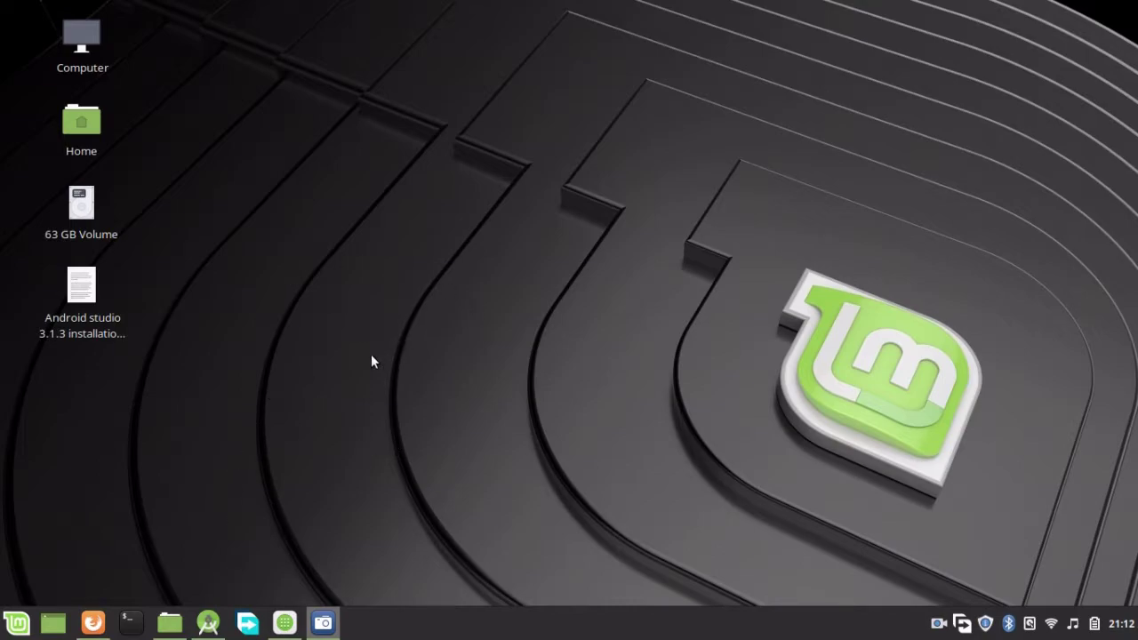
Open Software Manager from the Mint menu and search for simplescreenrecorder from its home page
left_click(16, 622)
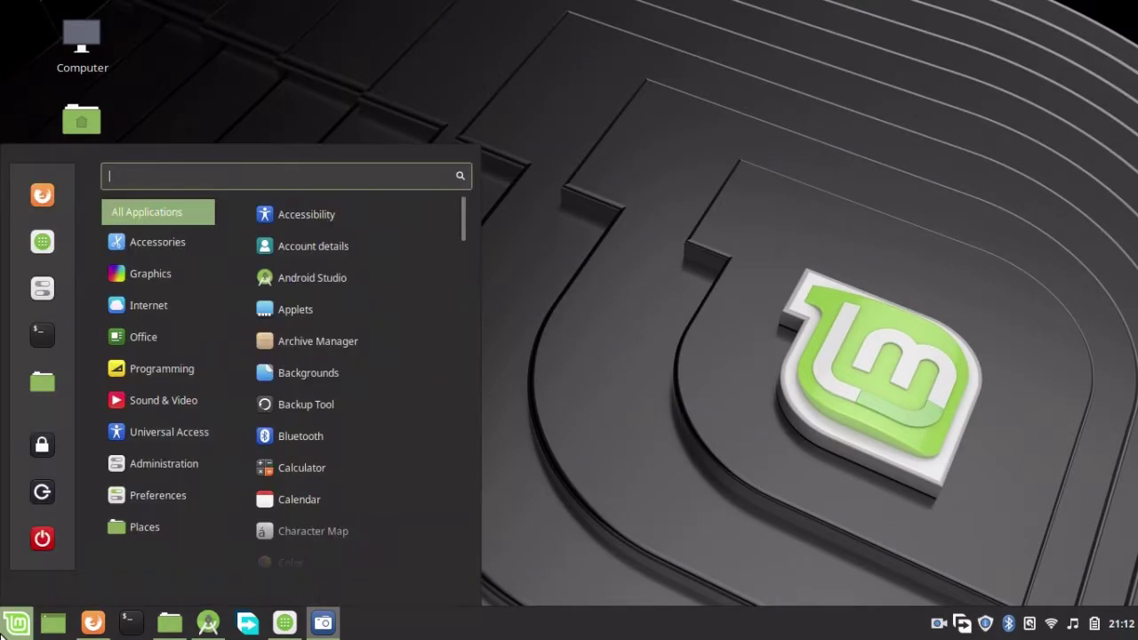
left_click(45, 240)
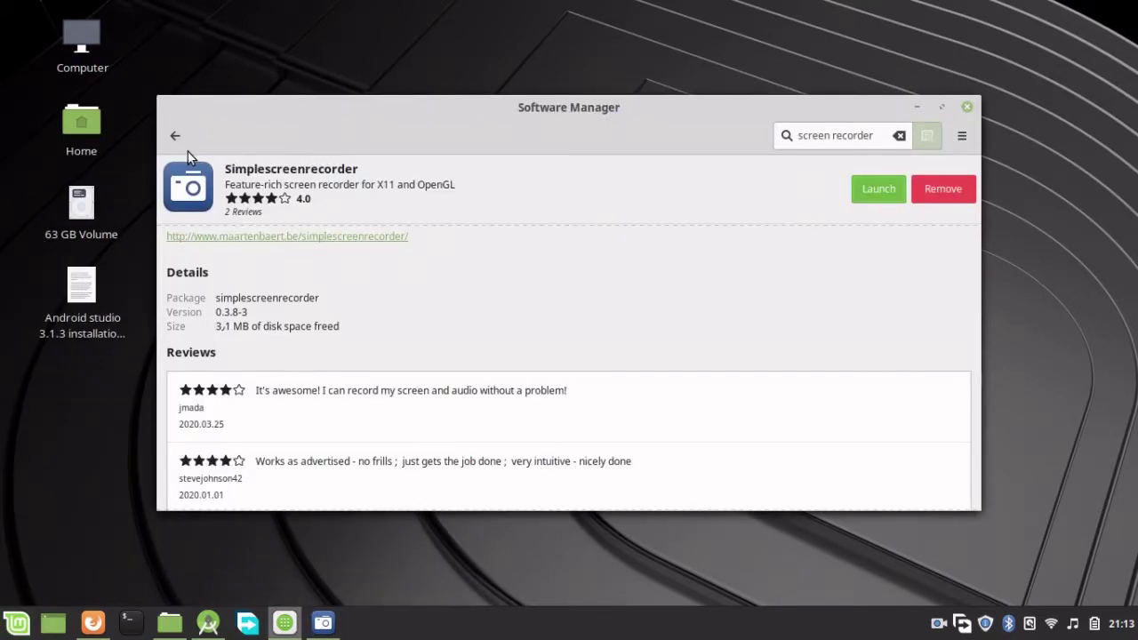
left_click(175, 136)
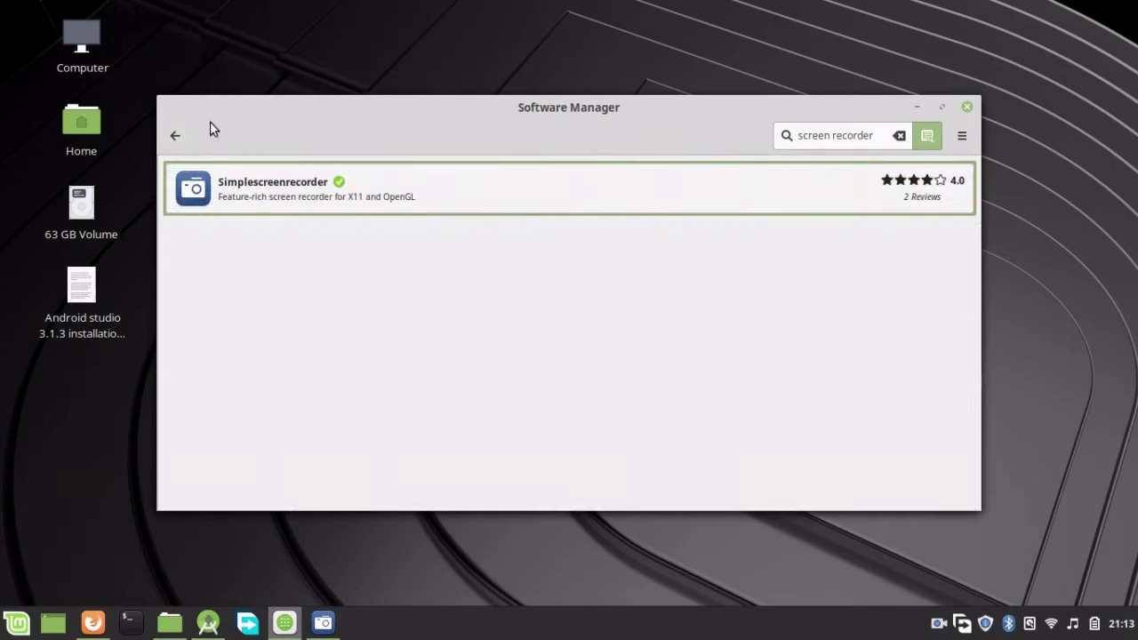
left_click(175, 138)
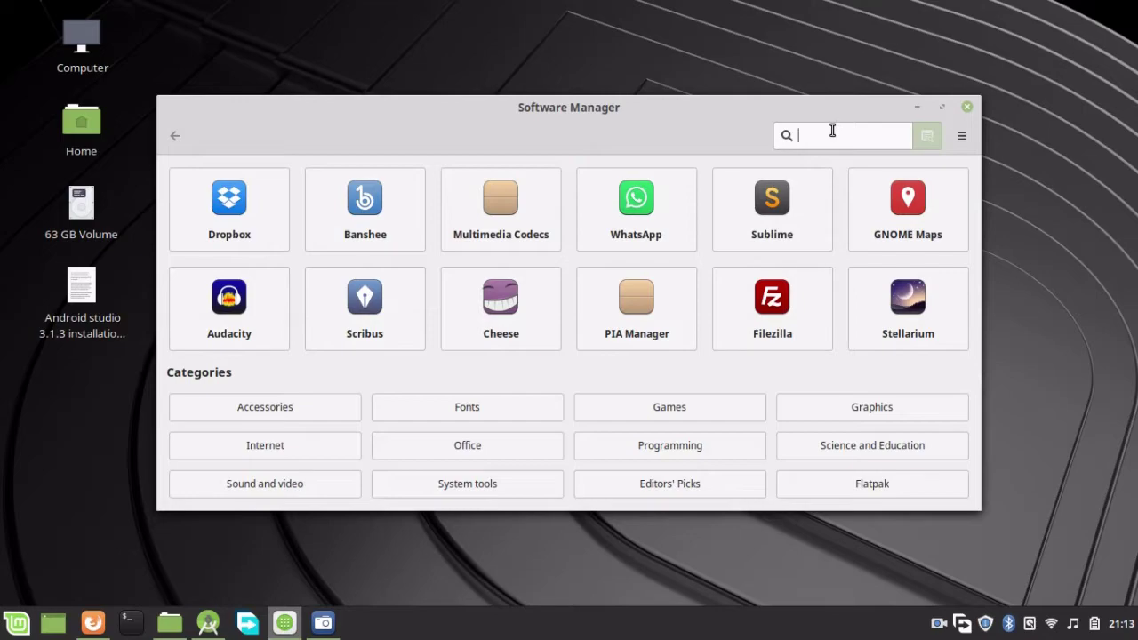
type("simple")
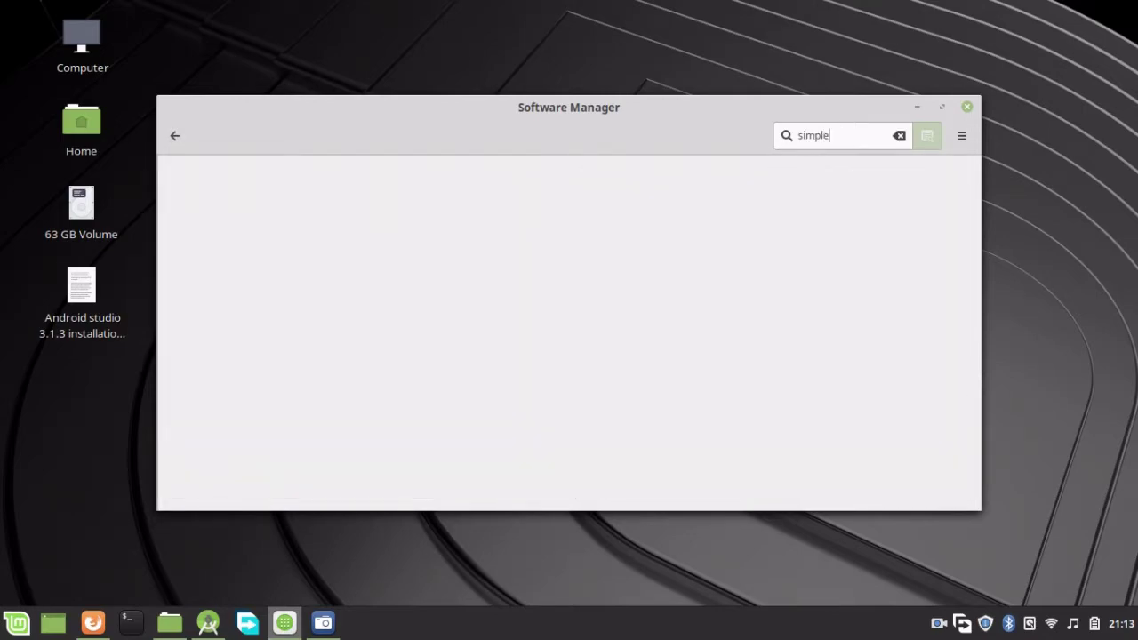
type("screen")
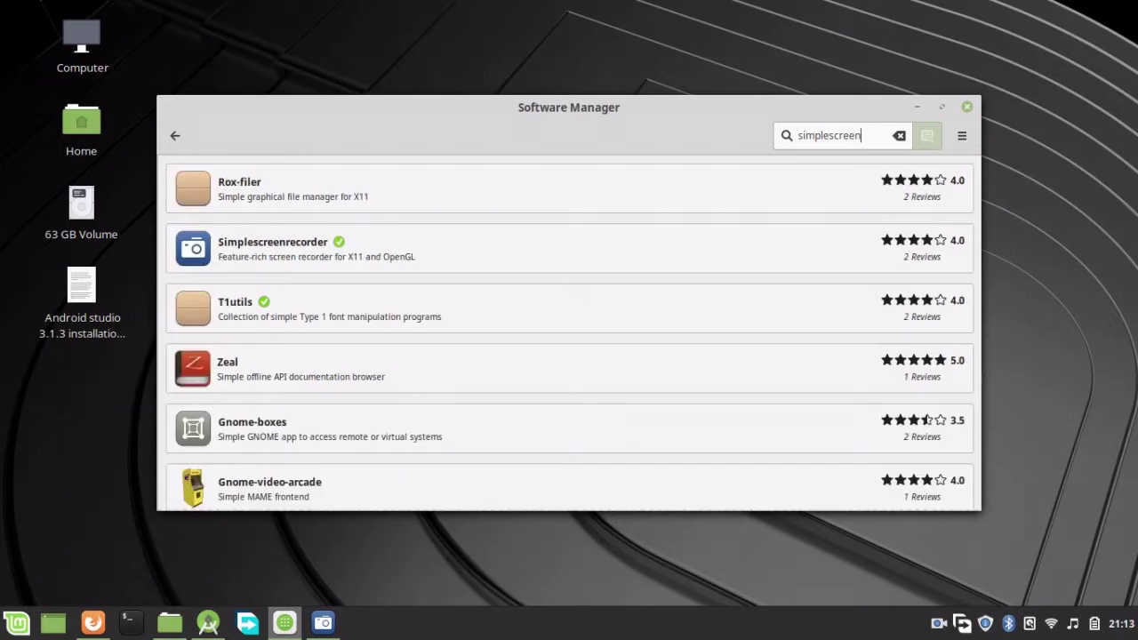
type("reco")
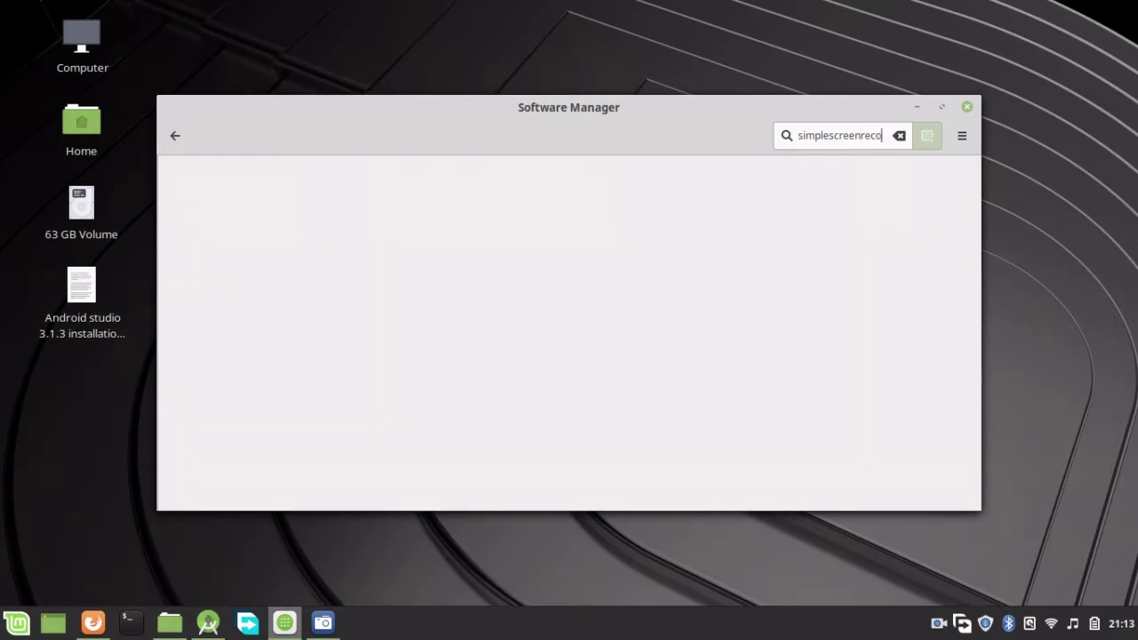
type("rder")
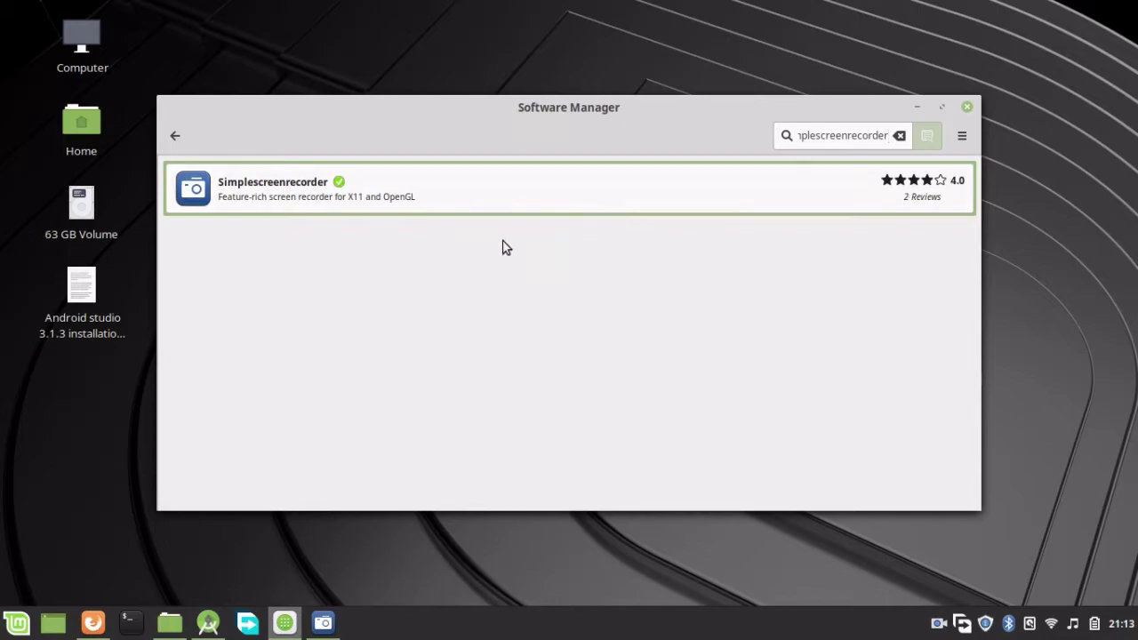
Open the installed Simplescreenrecorder package page with its Launch and Remove buttons
left_click(429, 187)
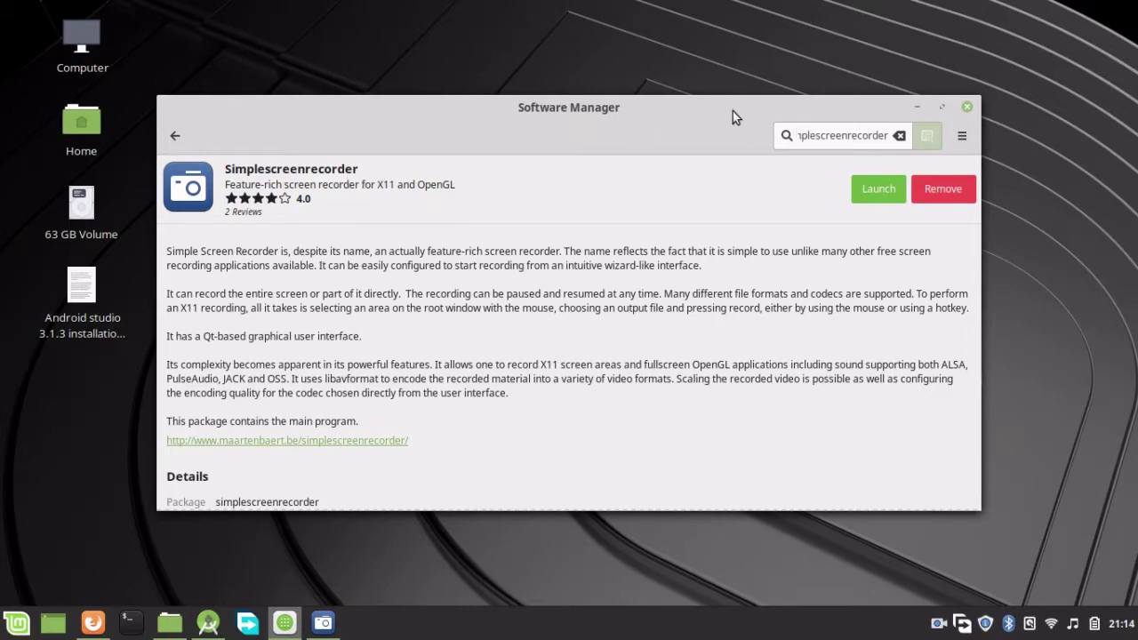
Close Software Manager and keep the running recorder minimized
left_click(967, 107)
left_click(294, 621)
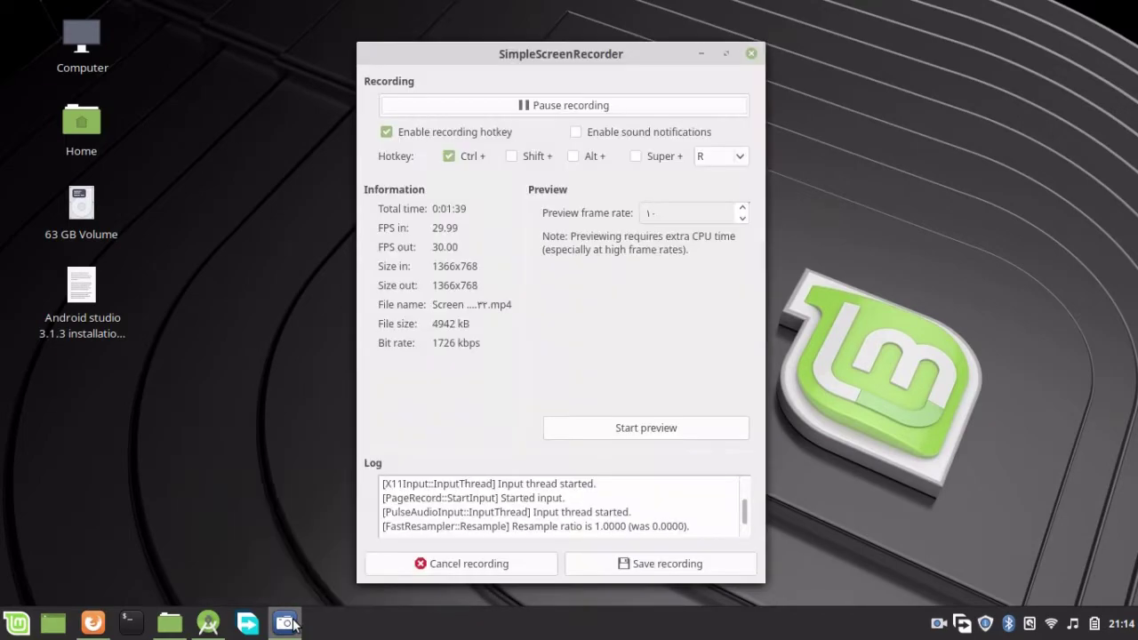
left_click(703, 54)
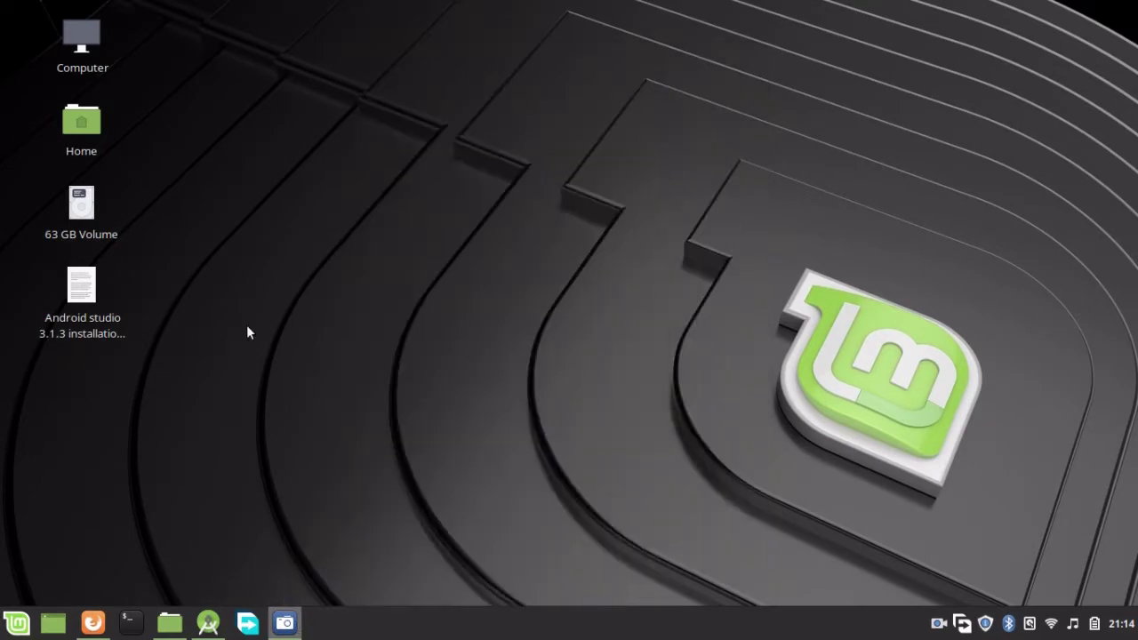
Launch SimpleScreenRecorder from a 'simp' menu search and move its welcome window up
left_click(16, 622)
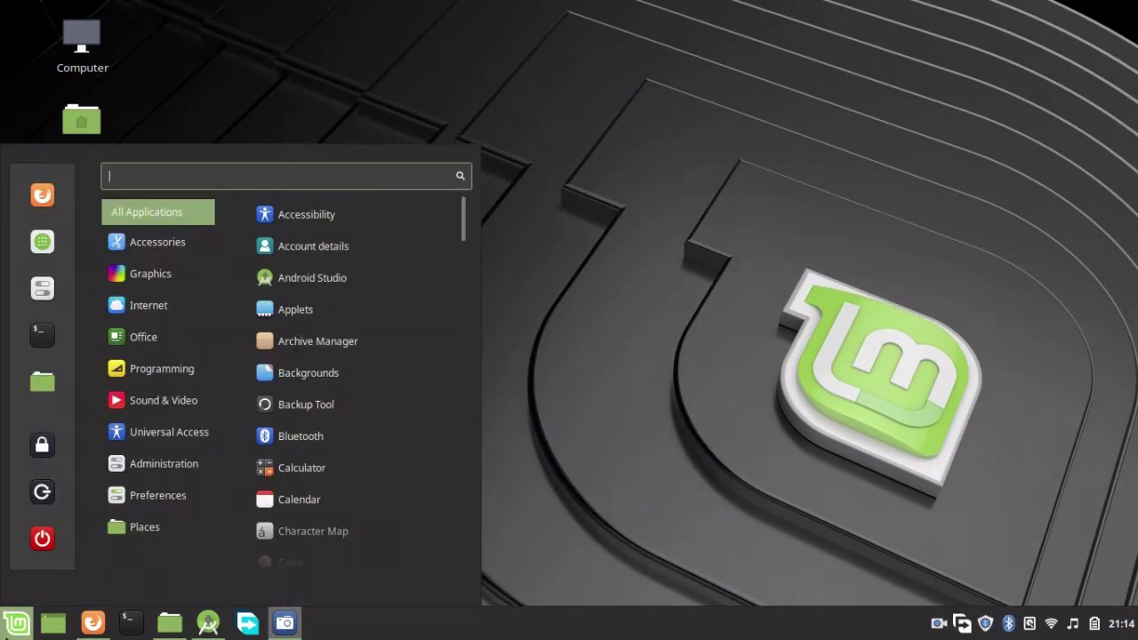
type("simp")
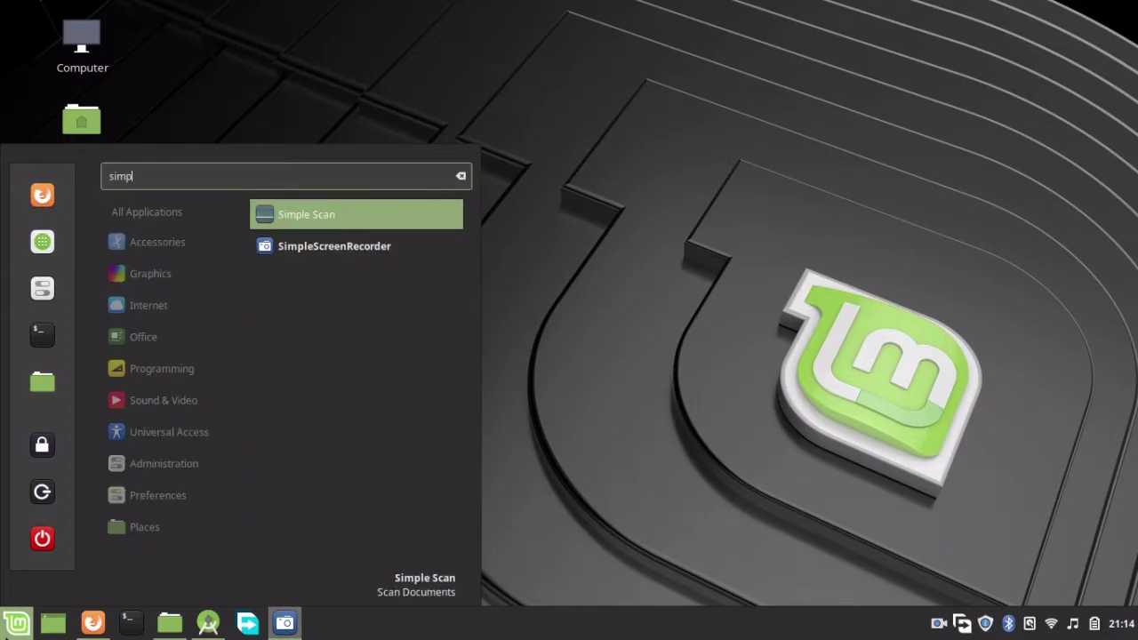
left_click(305, 247)
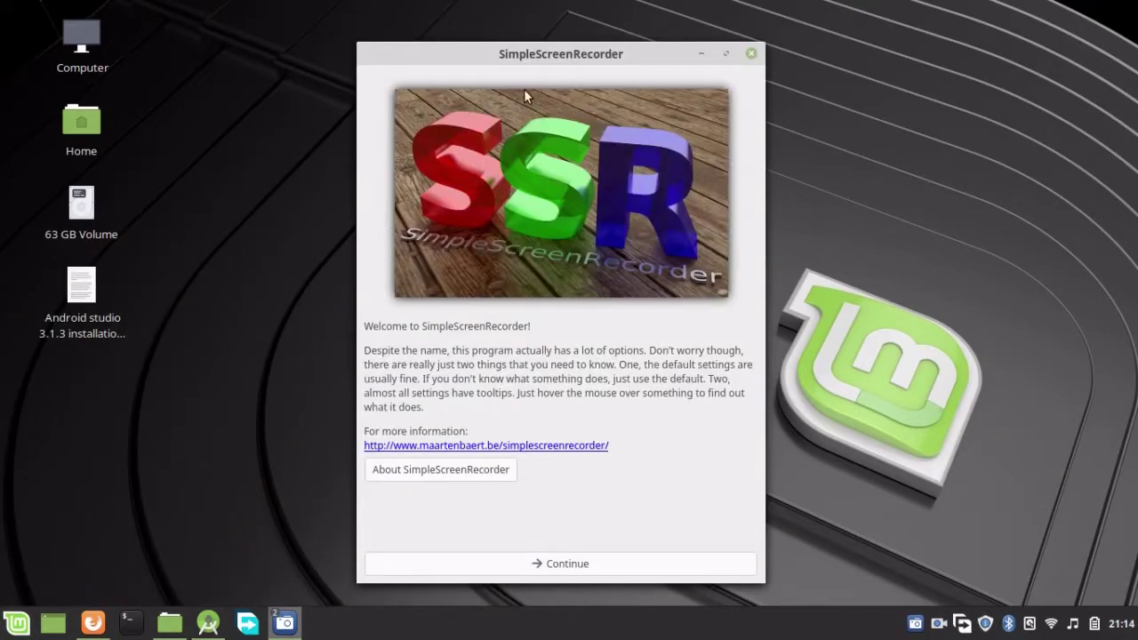
left_click_drag(555, 49, 587, 17)
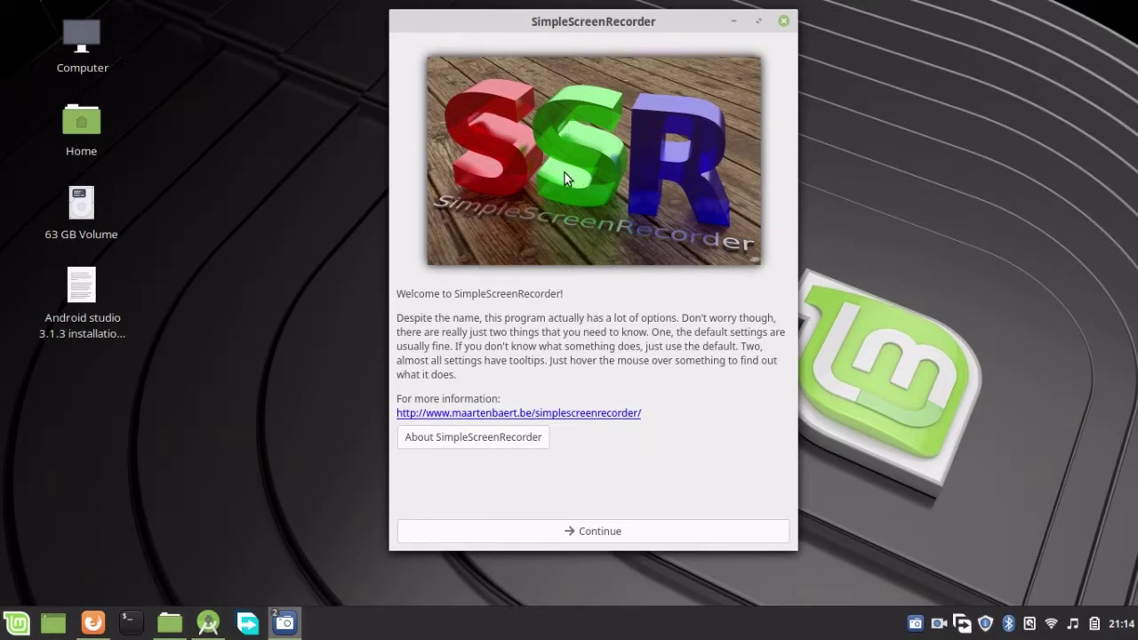
Continue to input settings, keeping All screens: 1366x768 as the recording area
left_click(584, 533)
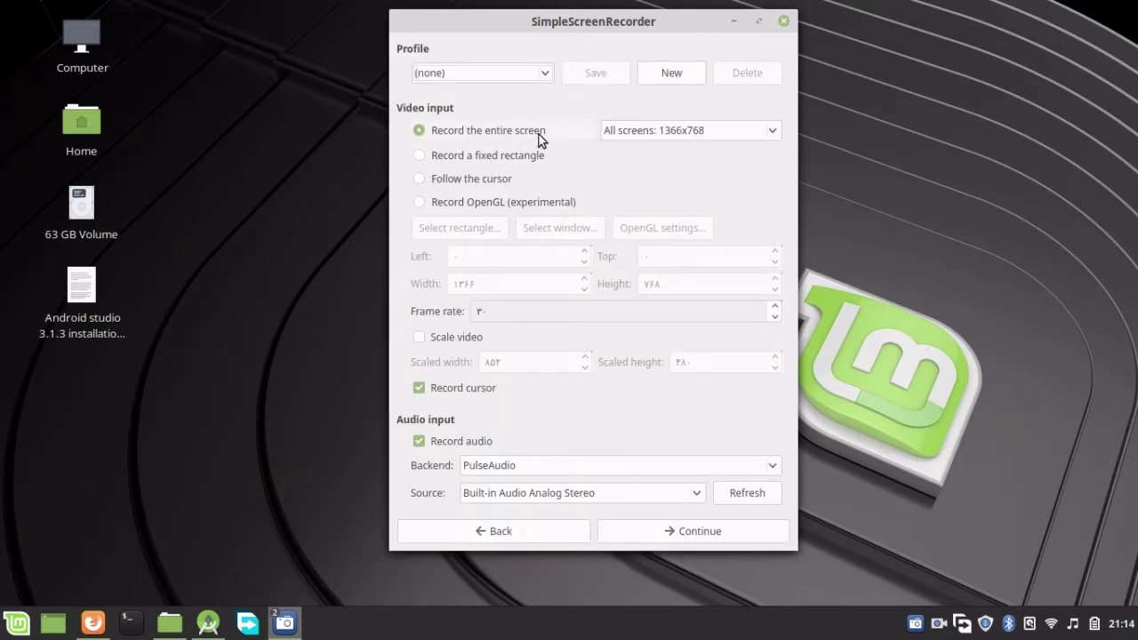
left_click(625, 134)
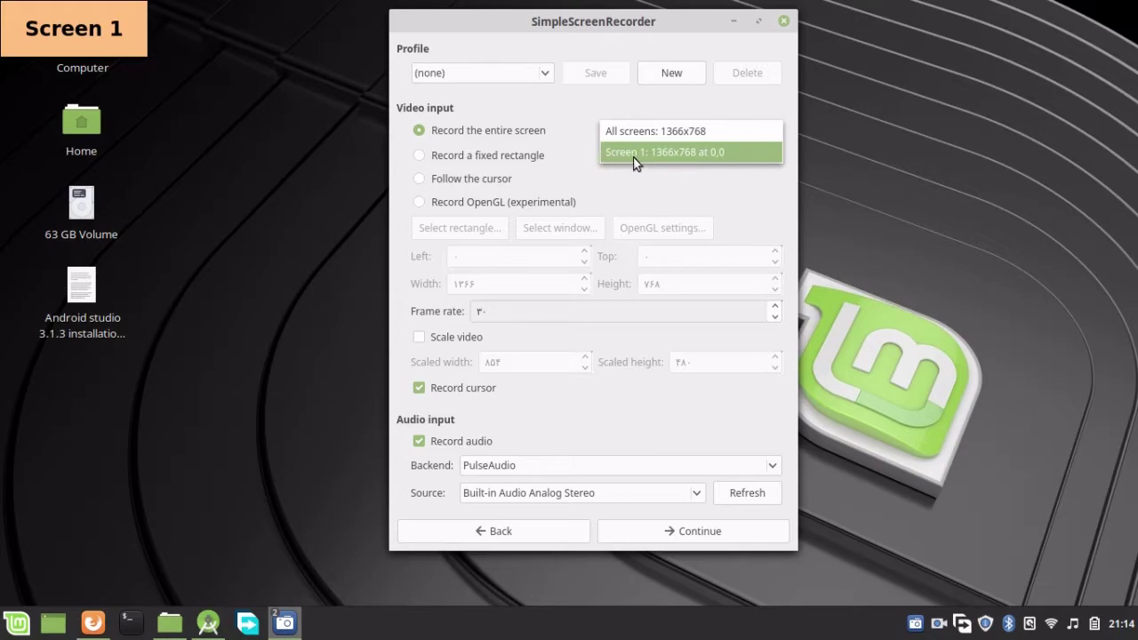
left_click(587, 180)
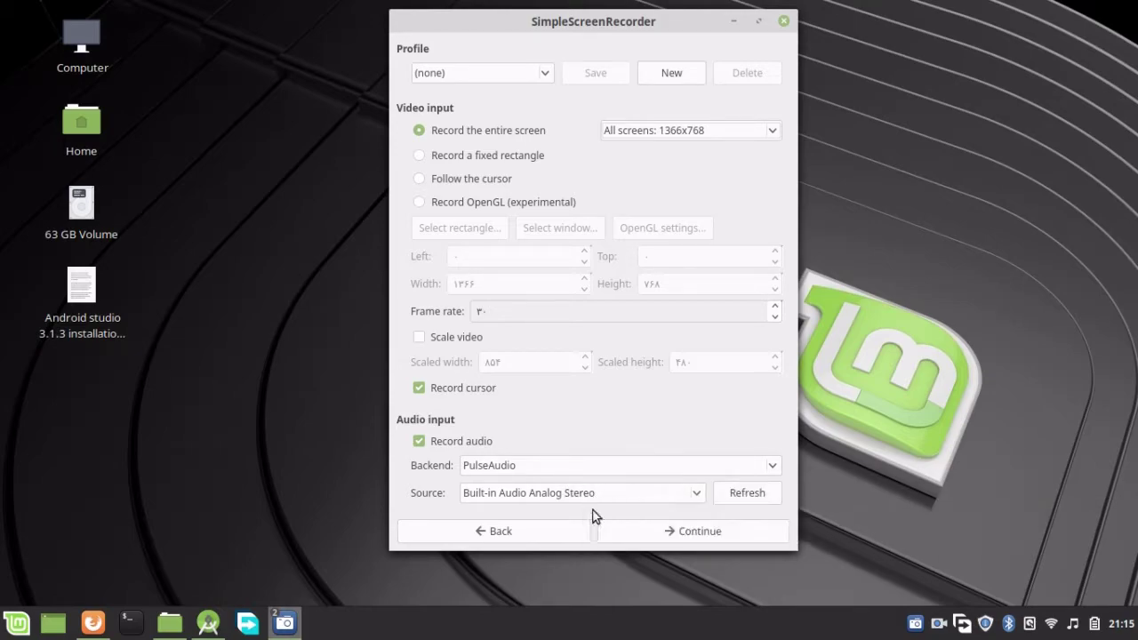
Go to output settings and apply the YouTube profile (MKV, H.264, Vorbis)
left_click(695, 533)
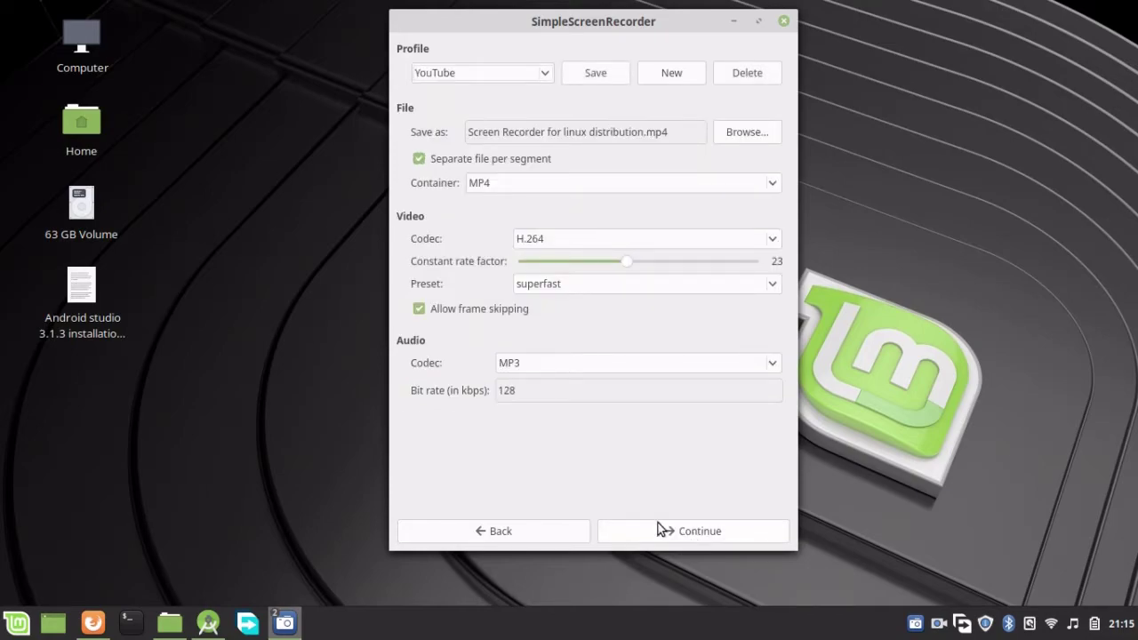
left_click(548, 76)
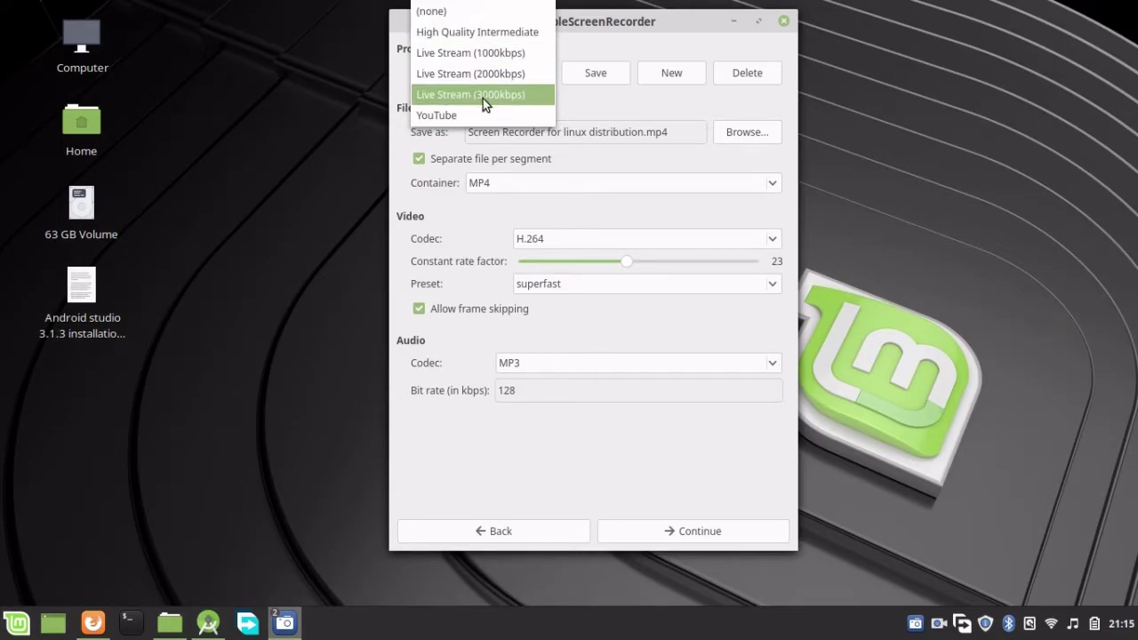
left_click(453, 114)
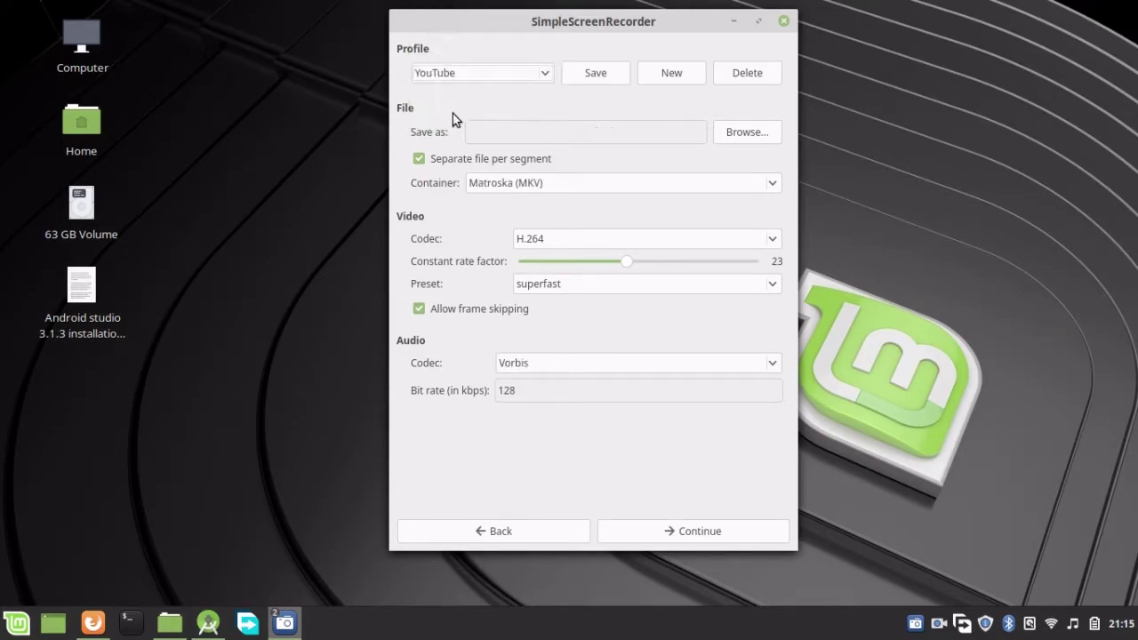
left_click(536, 129)
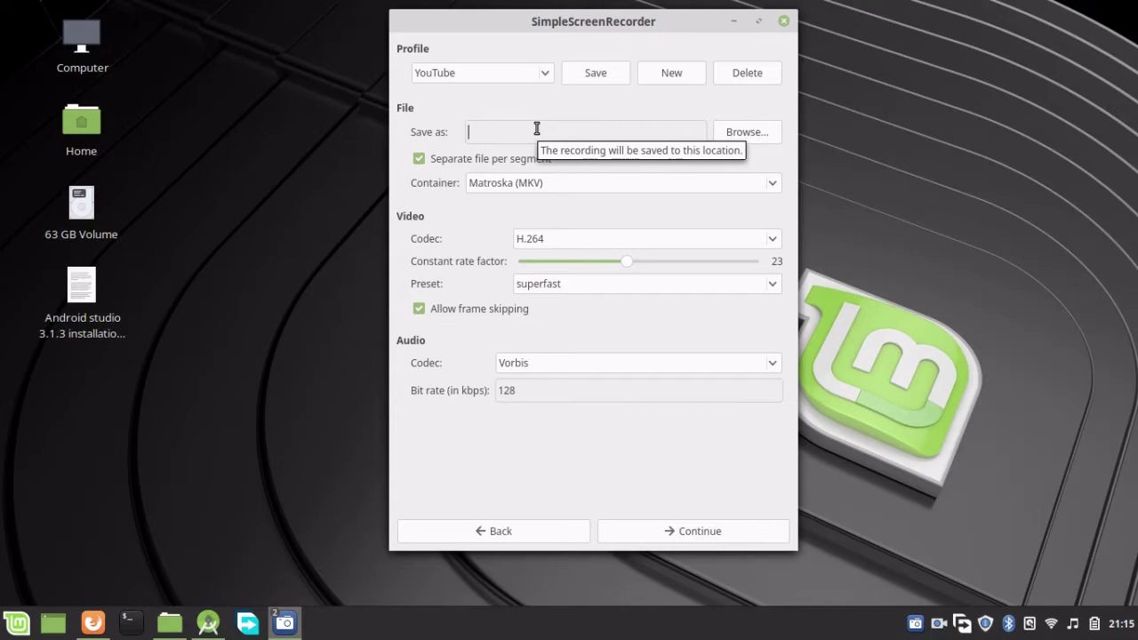
Enter 'downloading, installing and recording laptop's screen' as the Save as file name
type("installing and")
key("BackSpace")
key("BackSpace")
key("BackSpace")
key("BackSpace")
key("BackSpace")
key("BackSpace")
key("BackSpace")
key("BackSpace")
key("BackSpace")
key("BackSpace")
key("BackSpace")
key("BackSpace")
key("BackSpace")
key("BackSpace")
type("dow")
type("nload")
key("BackSpace")
key("BackSpace")
key("BackSpace")
key("BackSpace")
key("BackSpace")
key("BackSpace")
key("BackSpace")
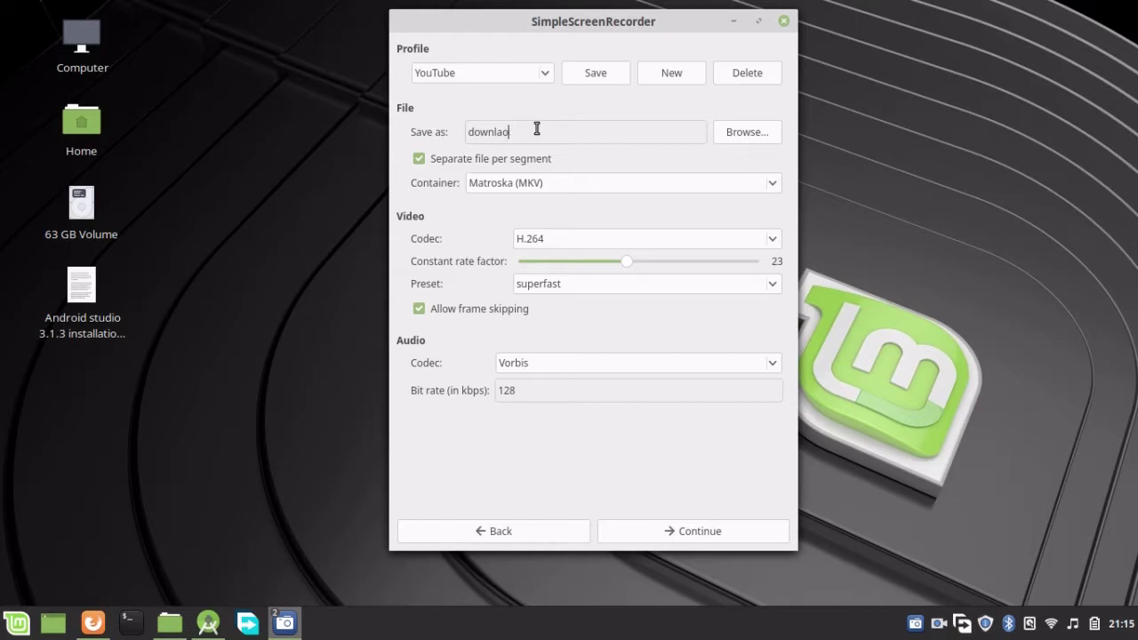
key("BackSpace")
type("ownloading ")
type("and")
key("BackSpace")
key("BackSpace")
key("BackSpace")
key("BackSpace")
type(", installing and recordin")
key("BackSpace")
key("BackSpace")
type("ing lap")
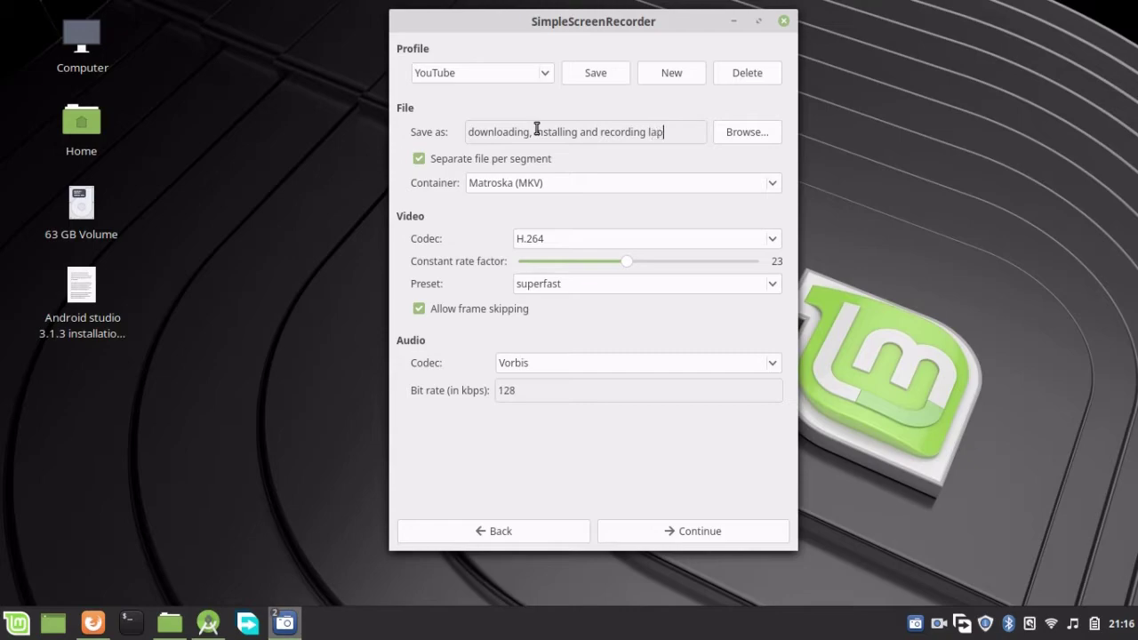
type("top's screen")
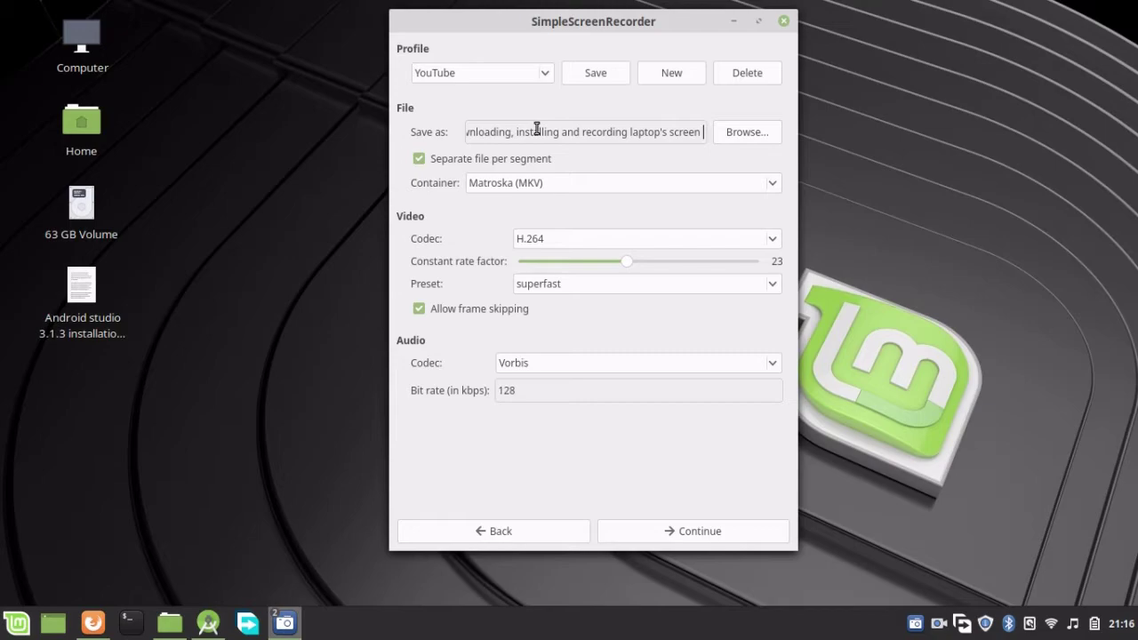
Set the save location to the Desktop folder and change the container to MP4
left_click(730, 135)
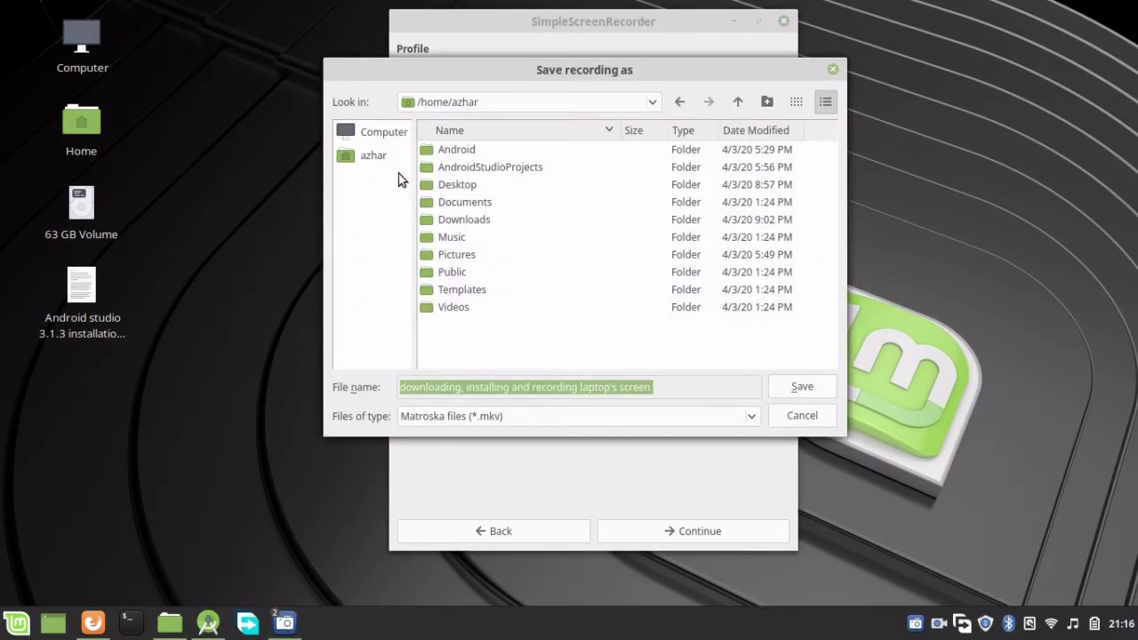
left_click(459, 187)
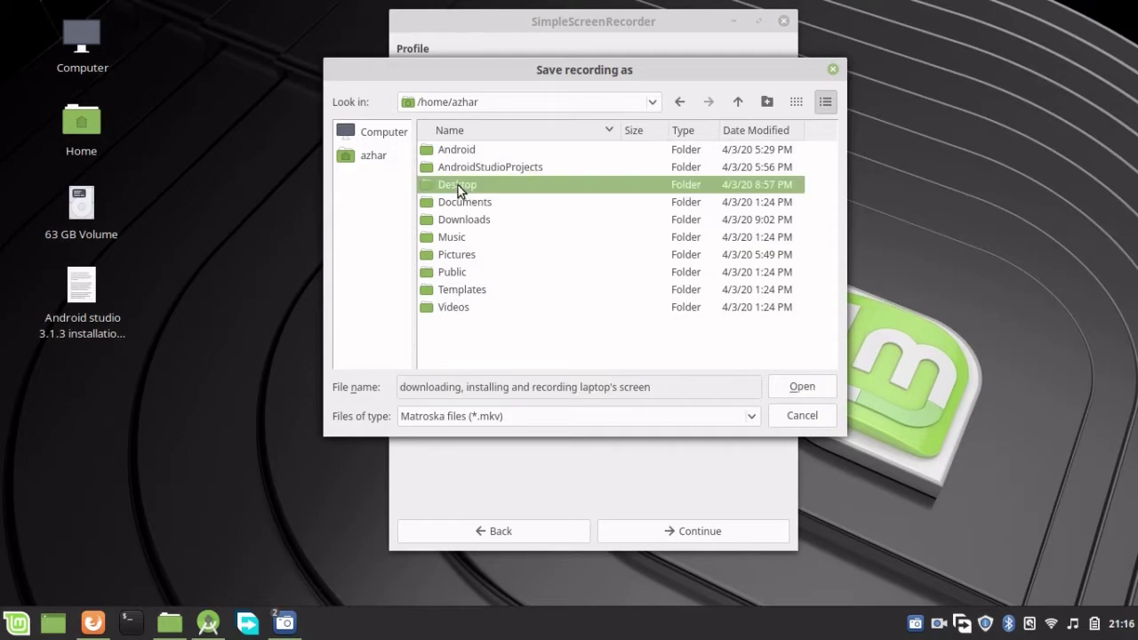
left_click(783, 388)
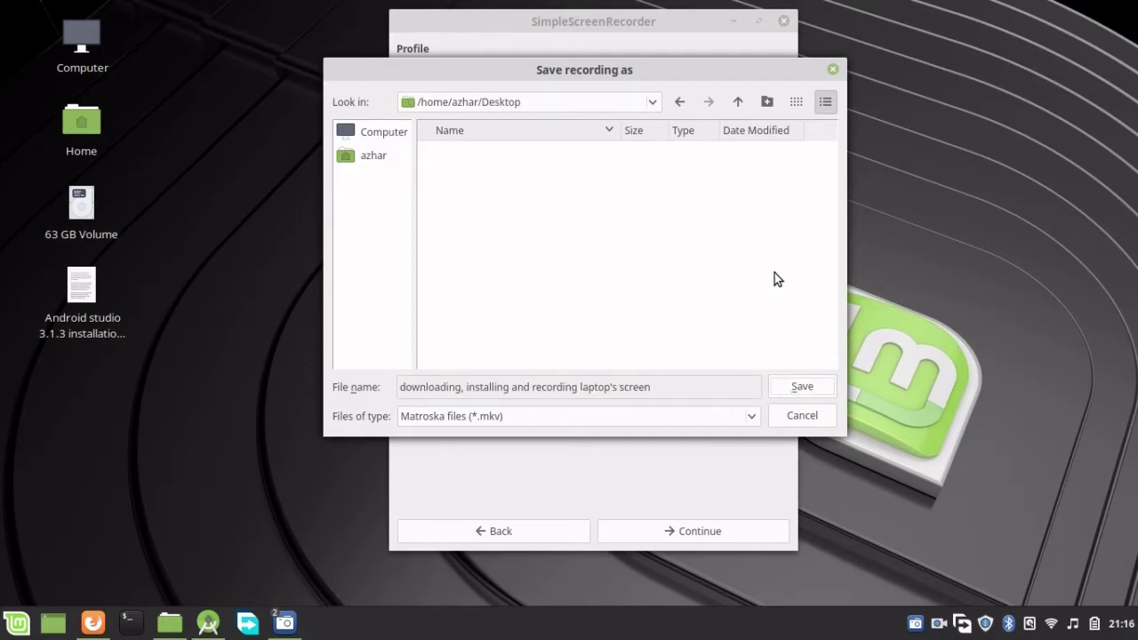
left_click(795, 391)
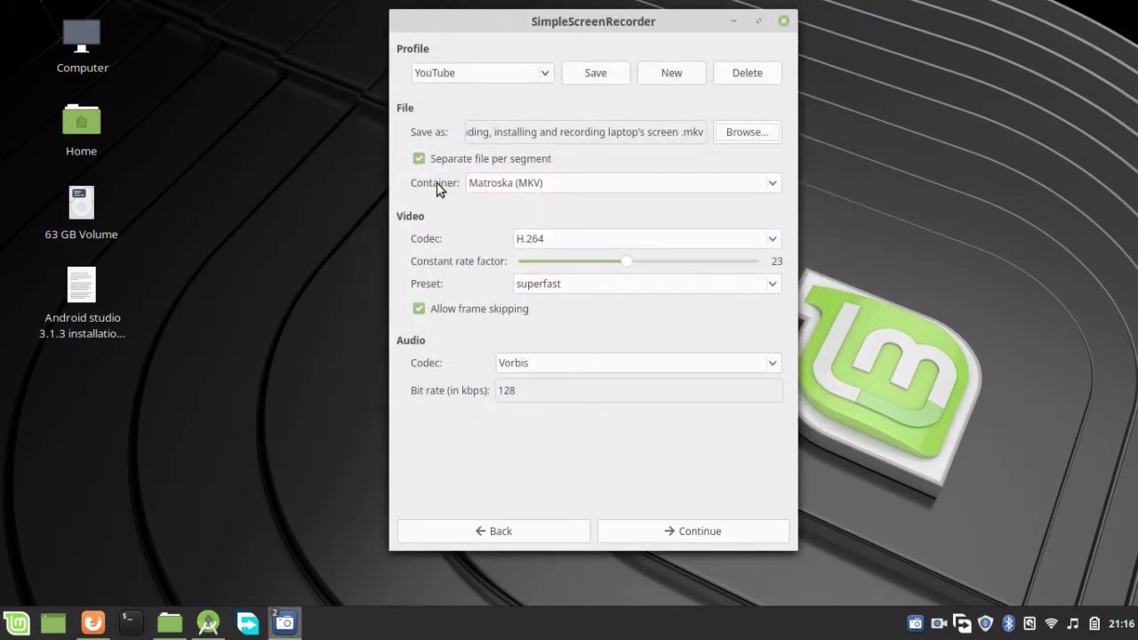
left_click(525, 186)
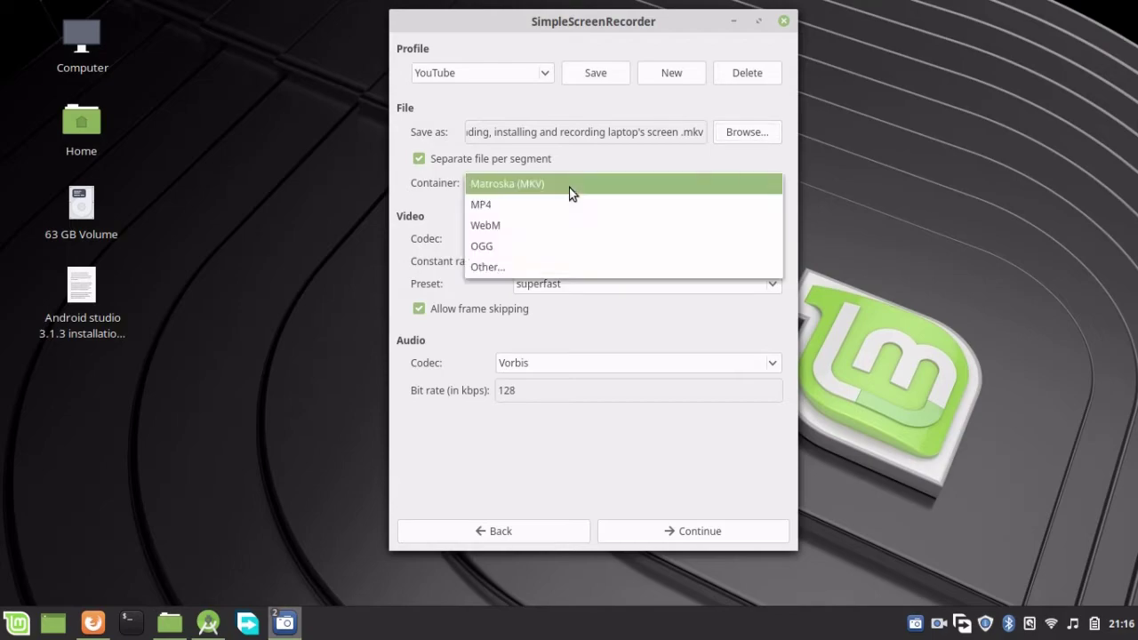
left_click(512, 204)
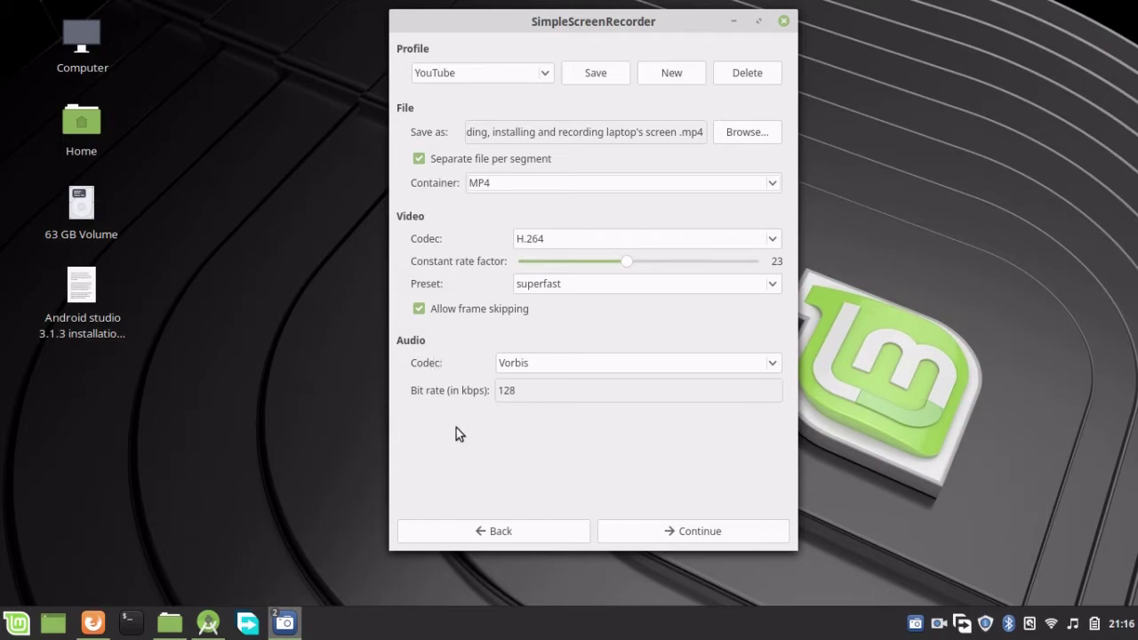
Continue from the output settings to the Recording page with its information and log sections
left_click(667, 535)
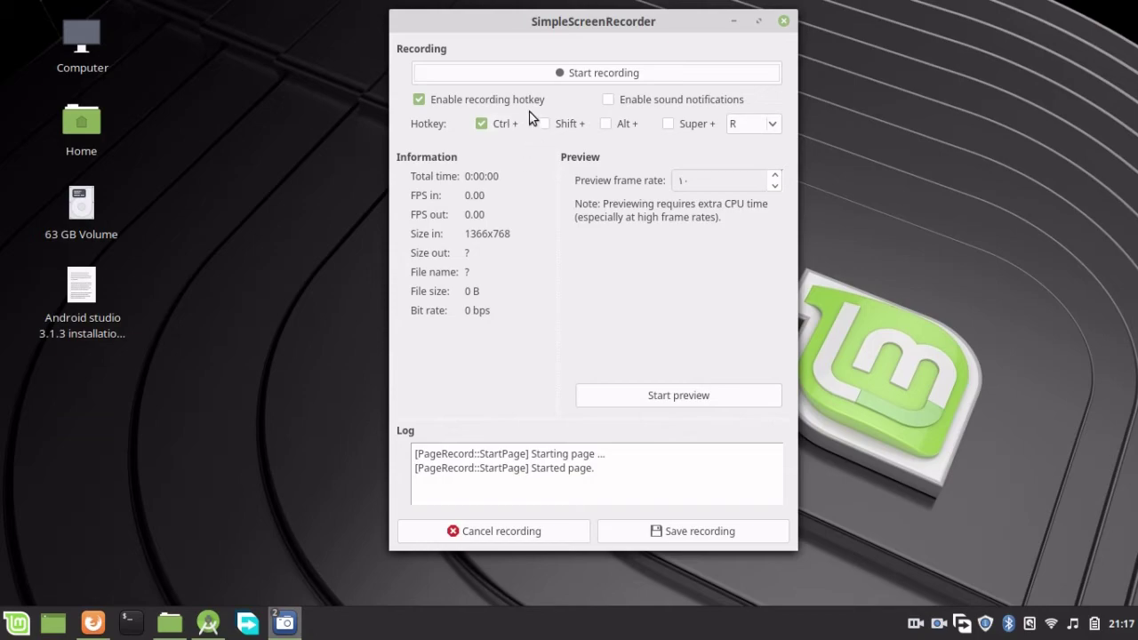
Record a few seconds of the screen, pause, and save the MP4 to the Desktop
left_click(571, 76)
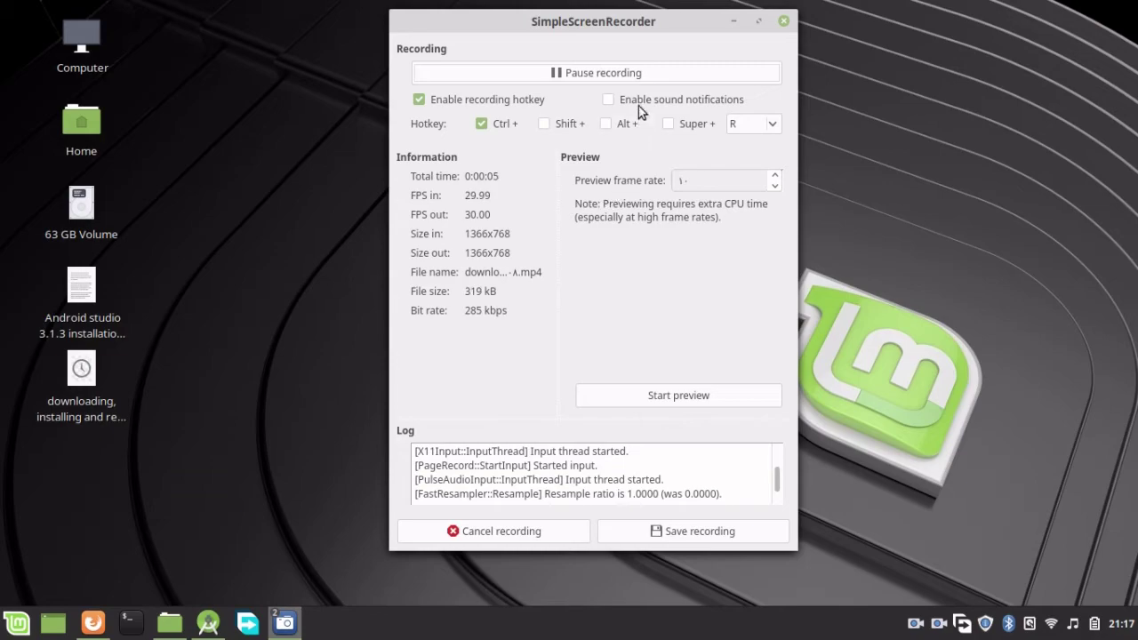
left_click(565, 78)
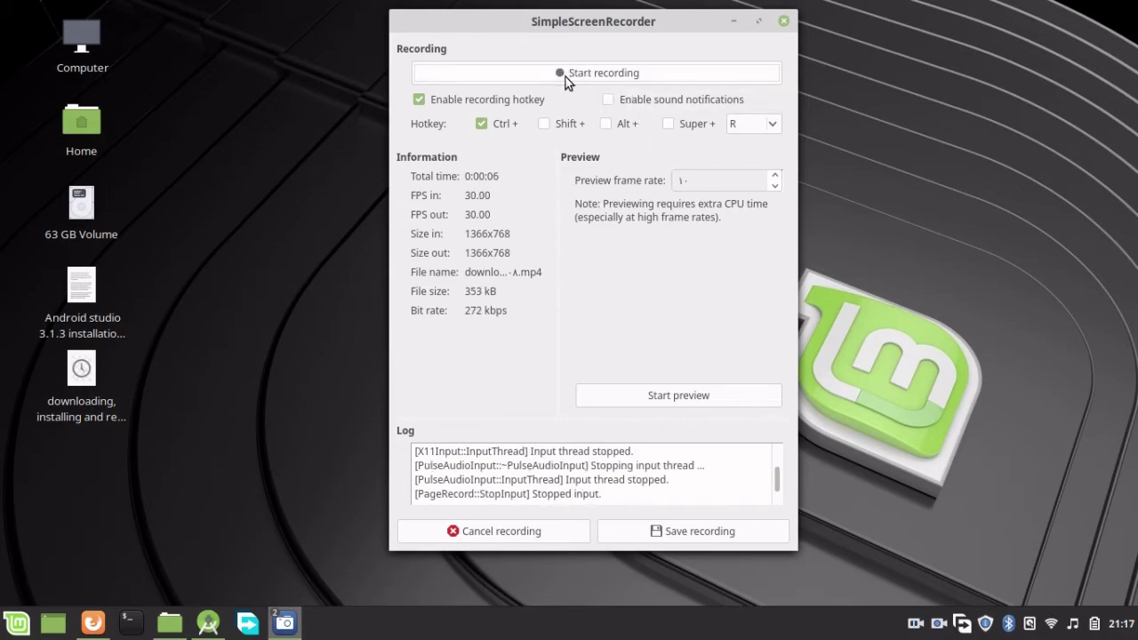
left_click(681, 539)
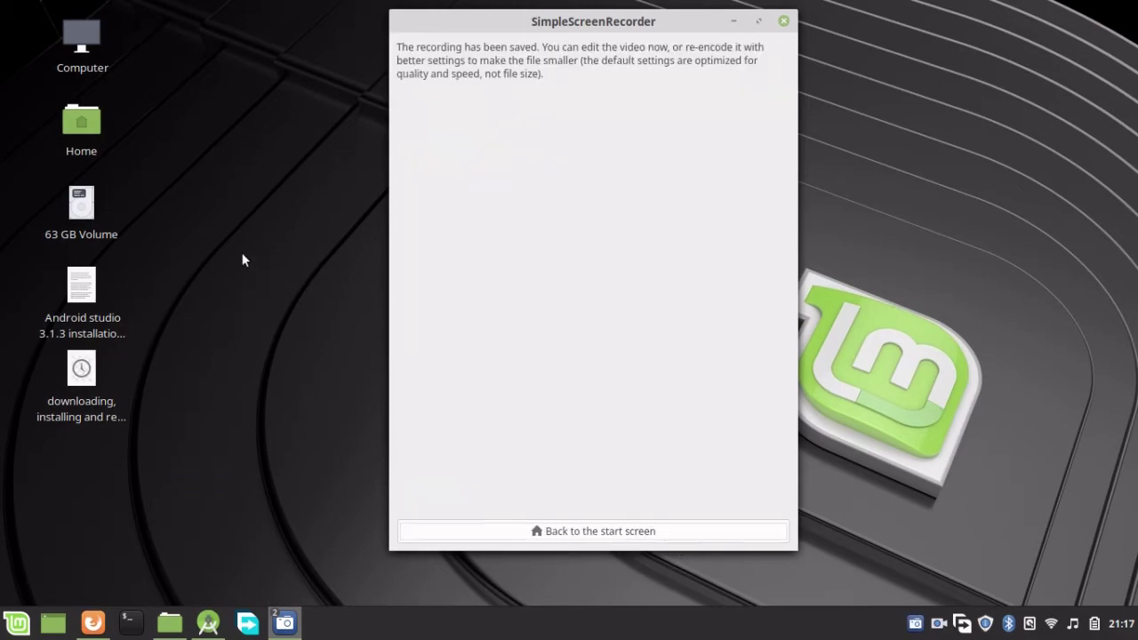
Move the recorder window aside, play the new desktop MP4 recording in VLC, then close VLC
left_click_drag(684, 19, 981, 23)
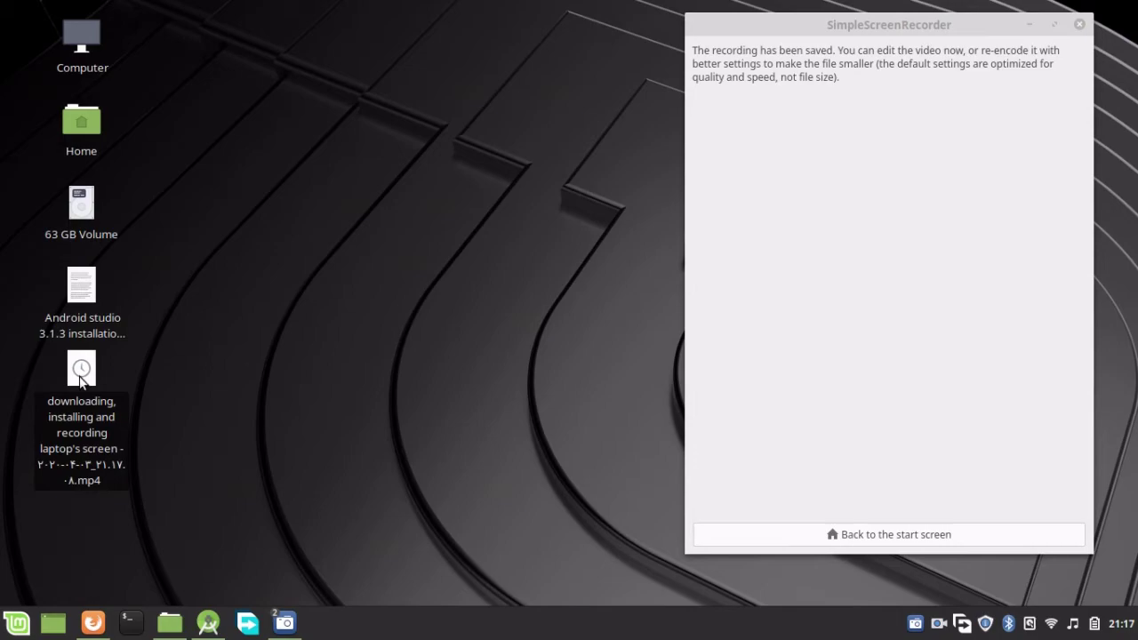
left_click_drag(81, 374, 282, 208)
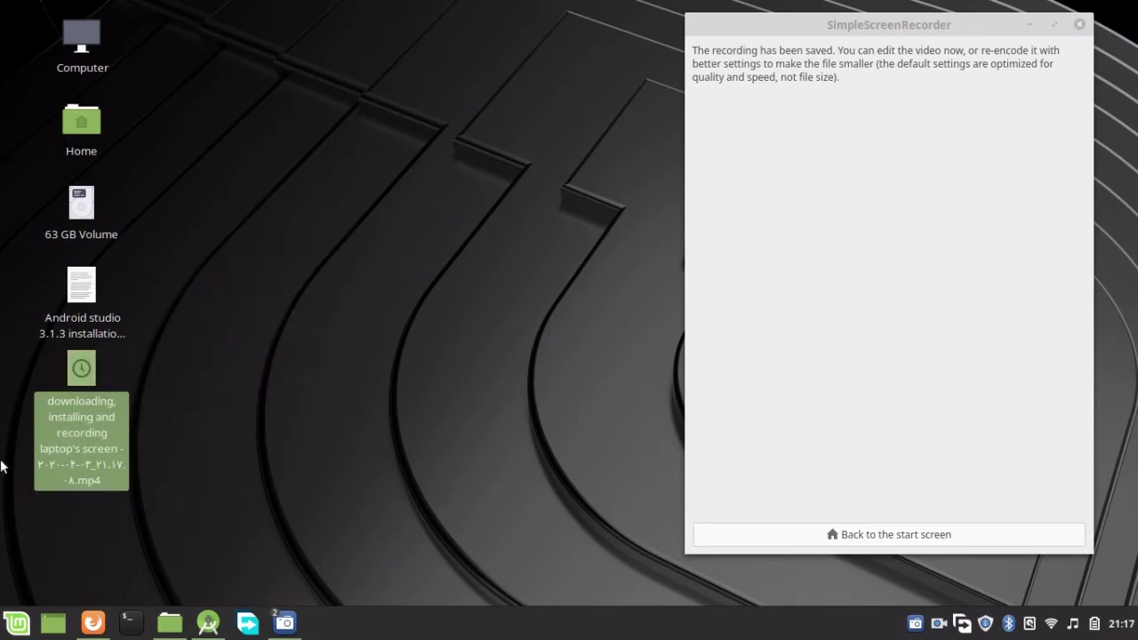
left_click(85, 512)
left_click(99, 368)
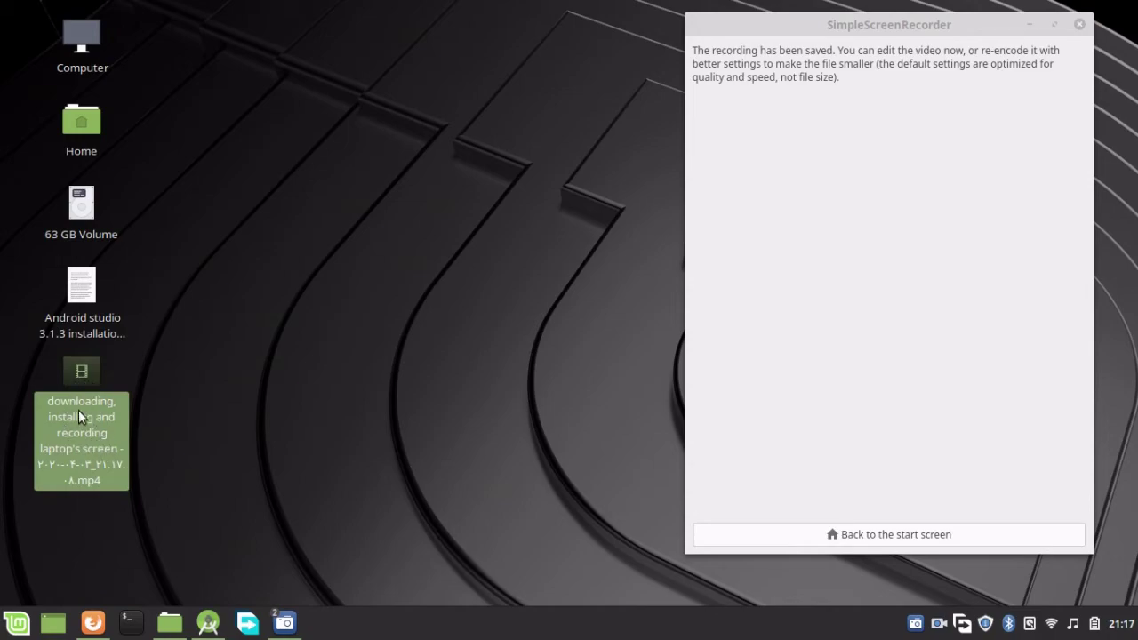
double_click(85, 407)
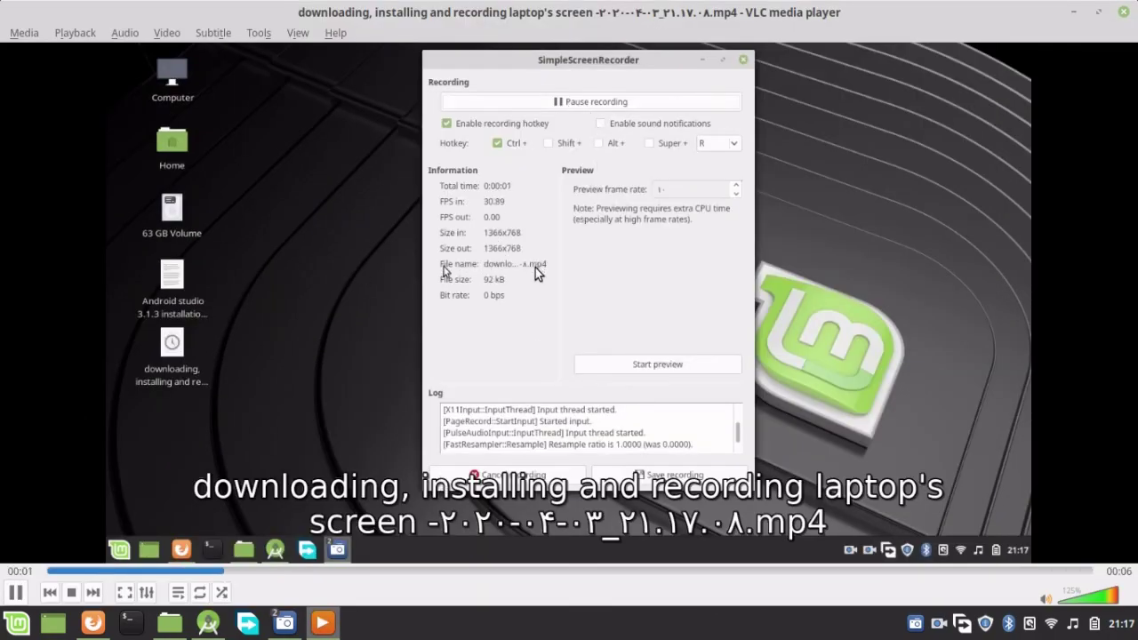
left_click(1124, 13)
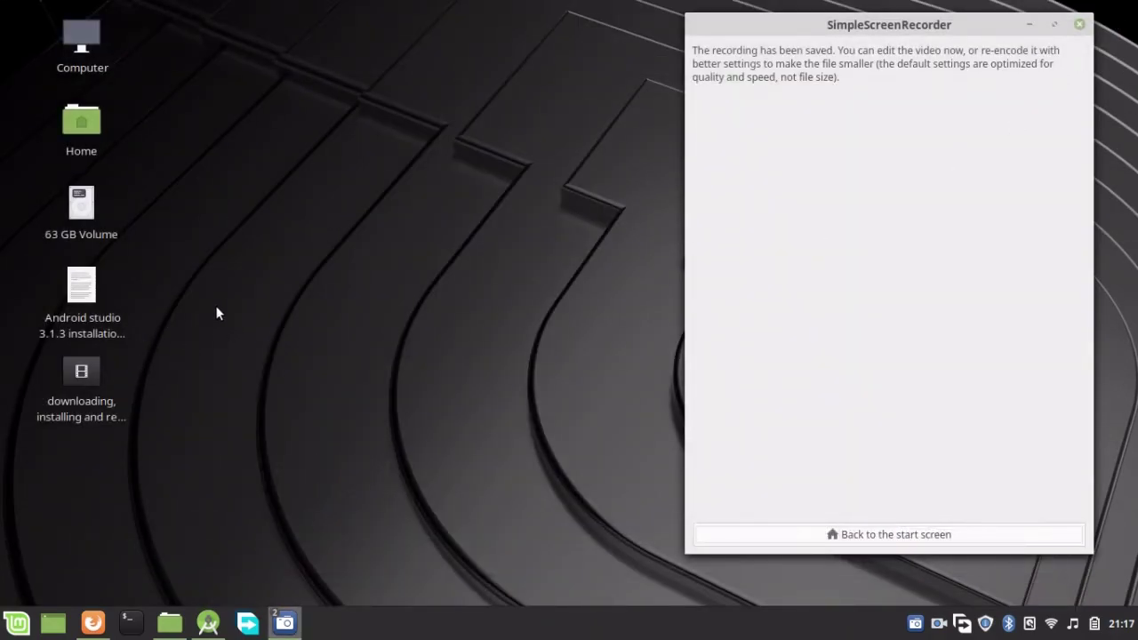